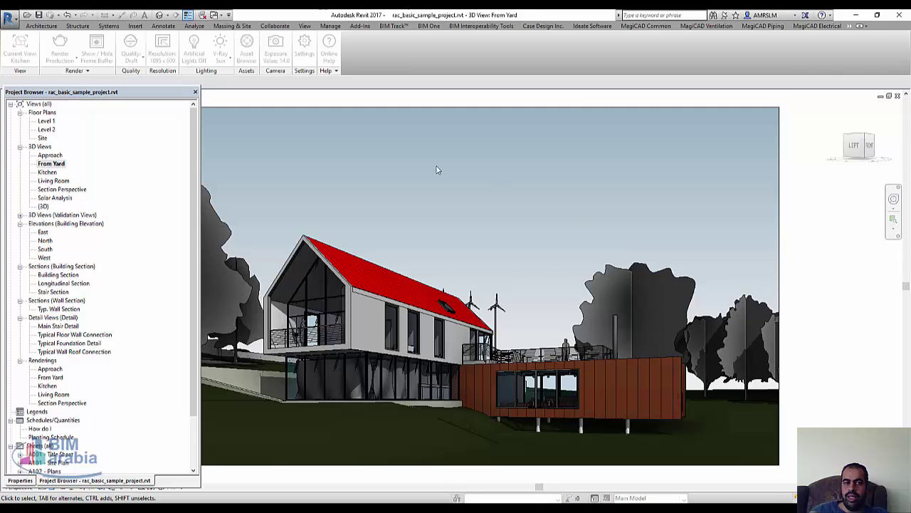
Switch from the From Yard perspective to the default {3D} view of the sample house.
key(ctrl+Tab)
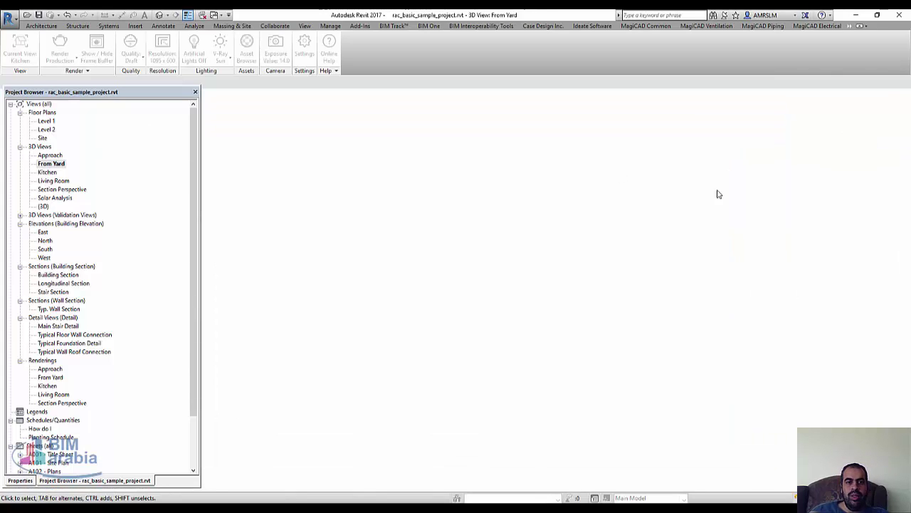
key(ctrl+Tab)
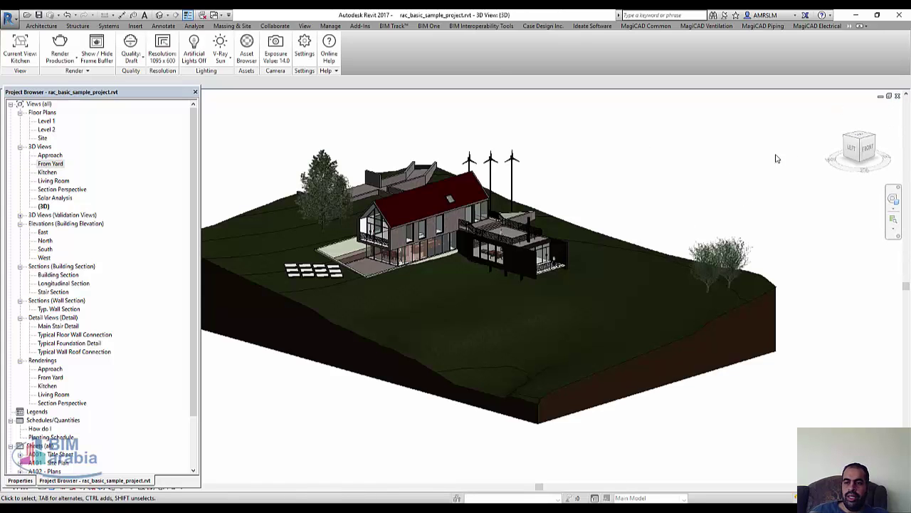
Set V-Ray's Current View dropdown to Living Room as the view to render.
click(27, 57)
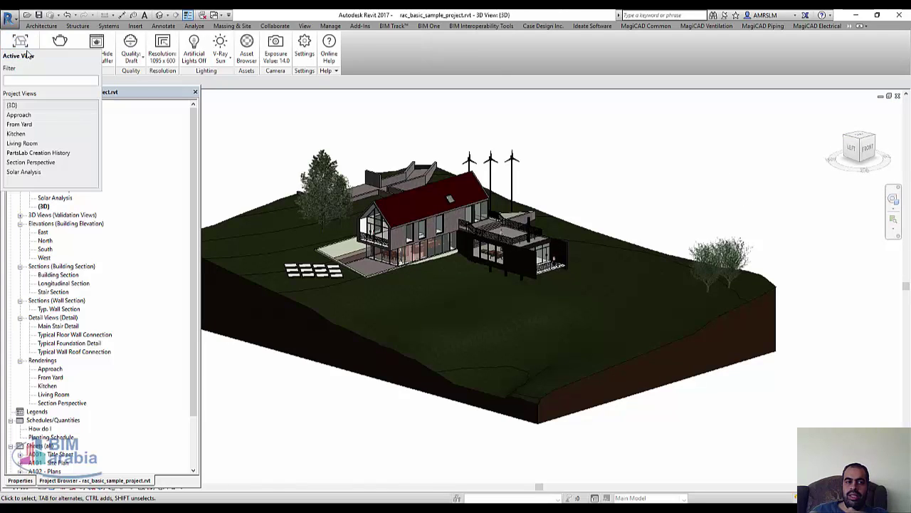
click(26, 57)
click(26, 57)
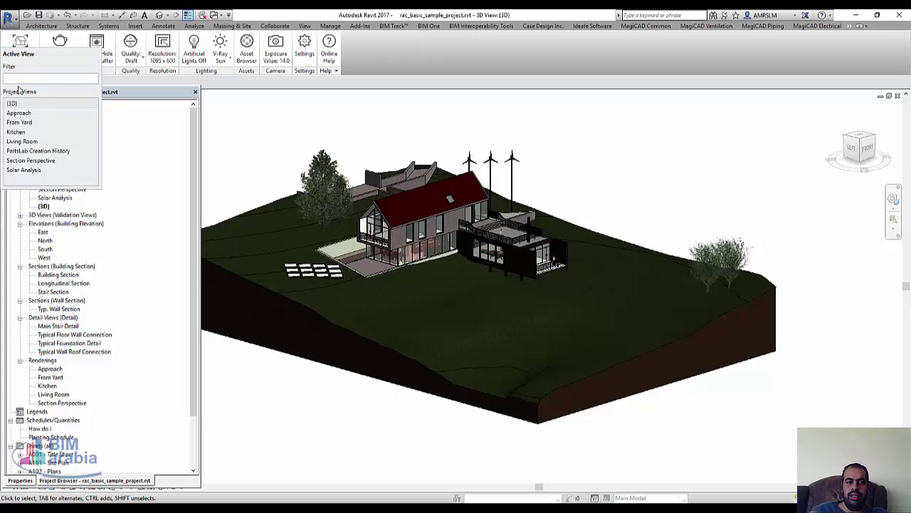
click(23, 142)
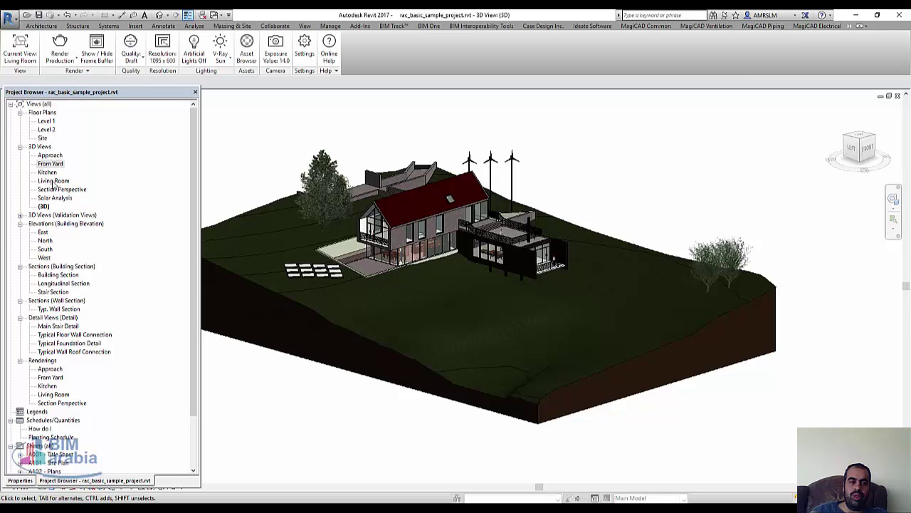
Open the Living Room view from the Project Browser, then return to {3D}.
click(53, 181)
double_click(54, 182)
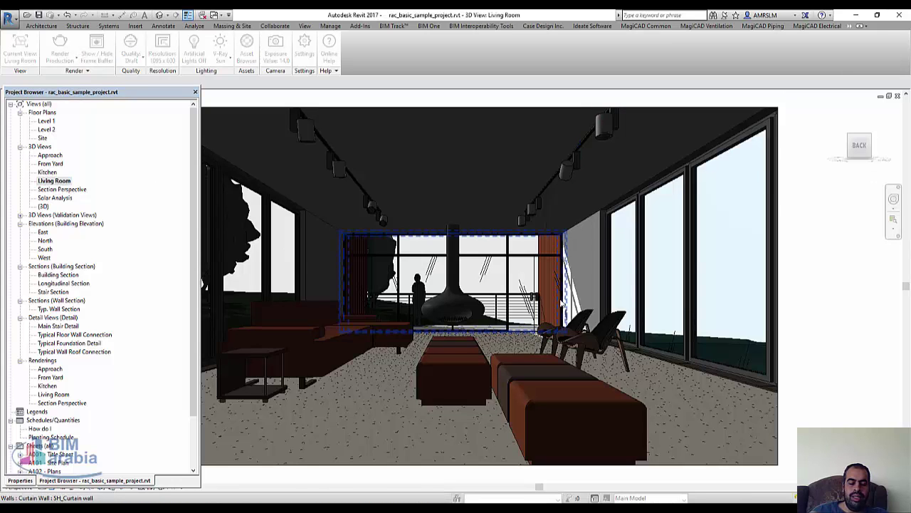
double_click(43, 206)
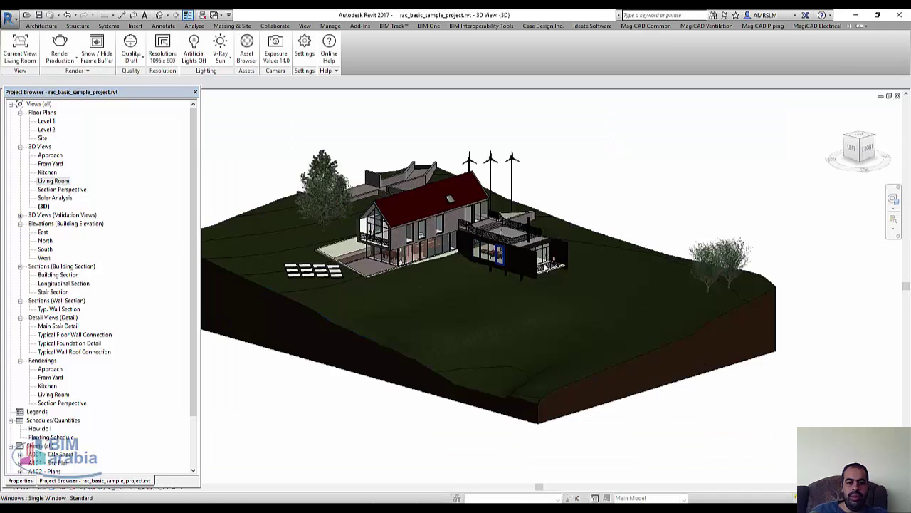
Run a V-Ray Render Production of Living Room, then close the frame buffer and progress window.
click(66, 63)
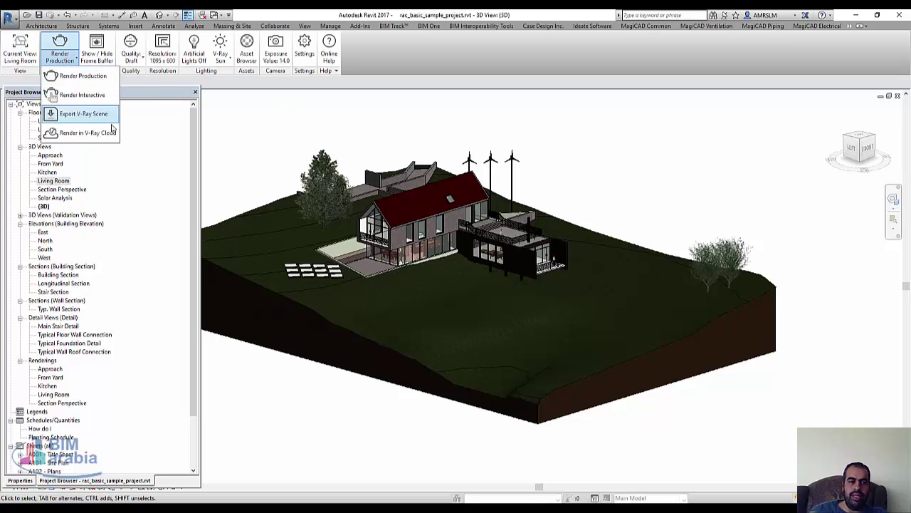
click(83, 76)
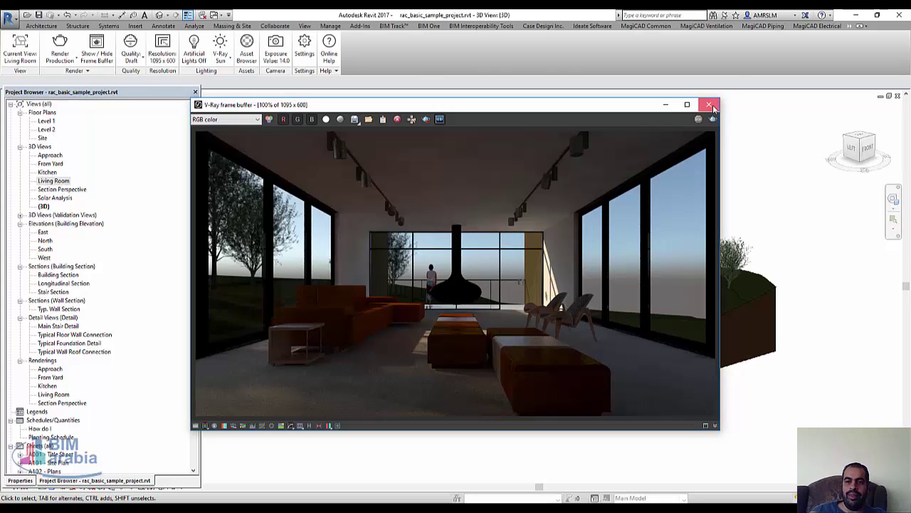
click(708, 104)
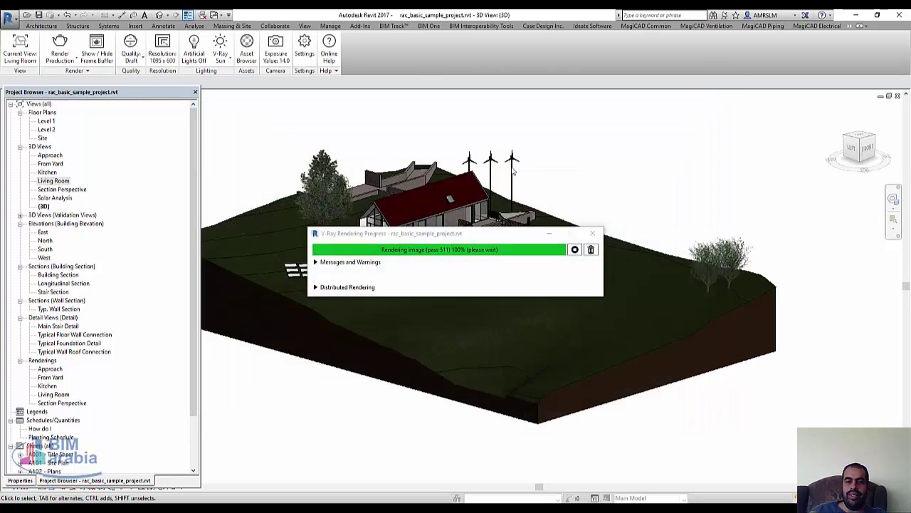
click(592, 233)
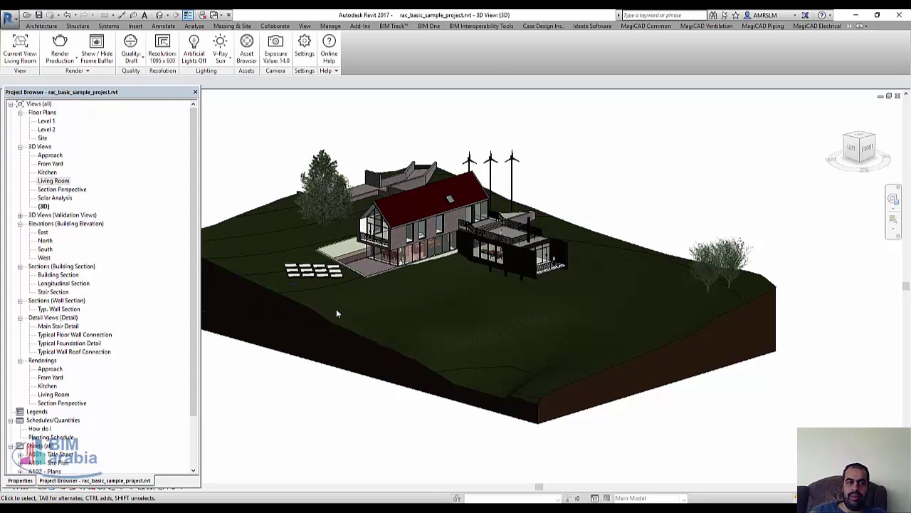
Start a V-Ray Render Interactive of Living Room, then stop it and close its windows.
click(61, 58)
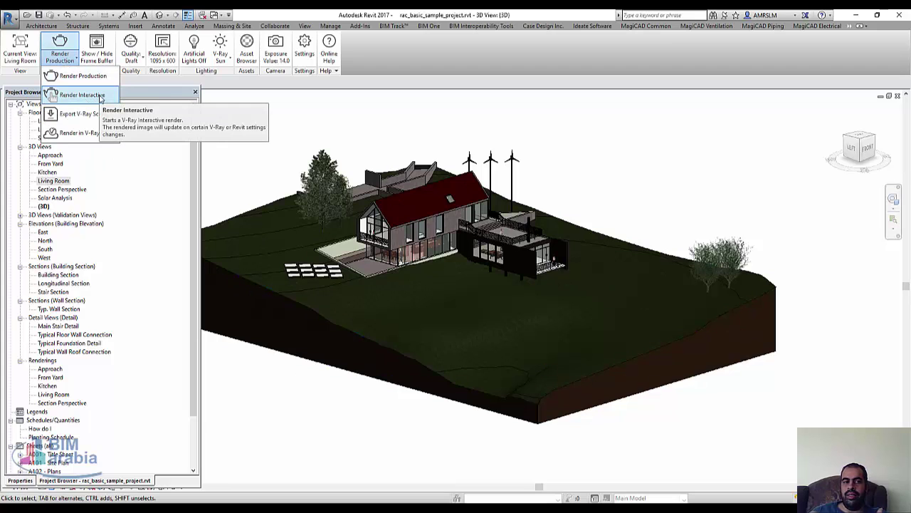
click(100, 97)
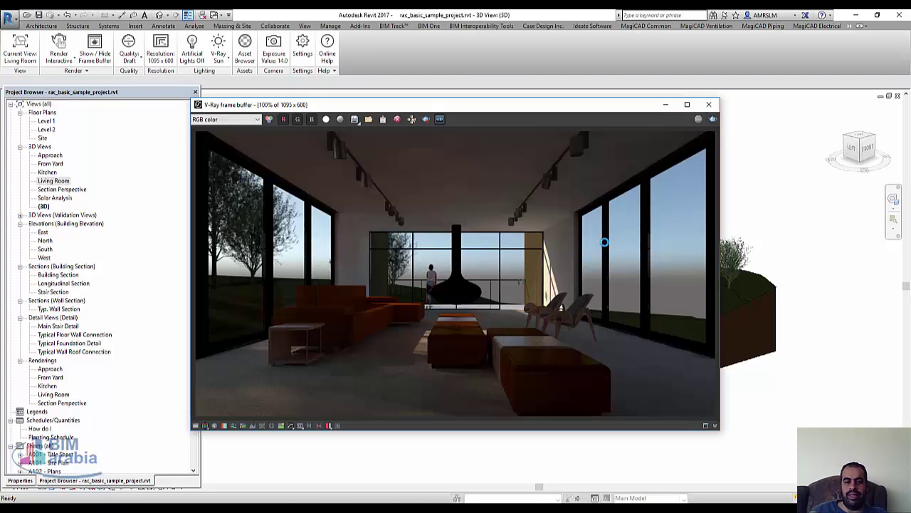
click(707, 105)
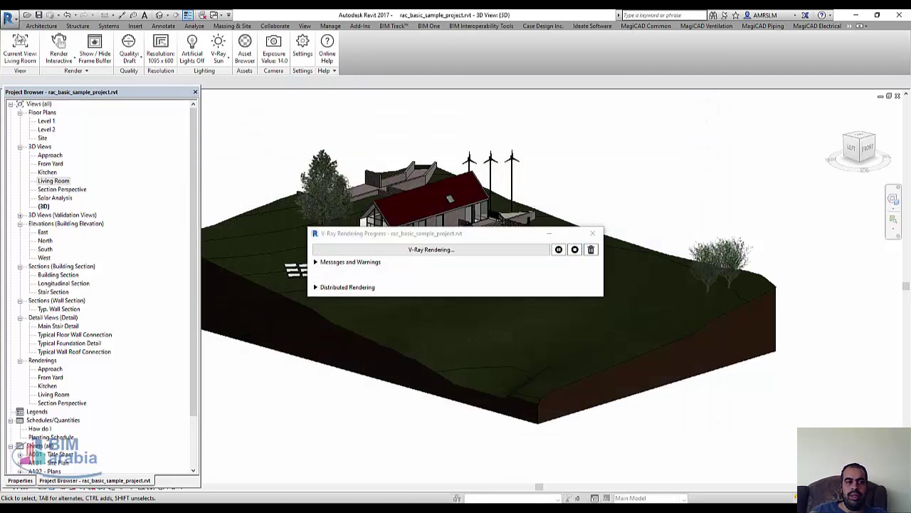
click(591, 232)
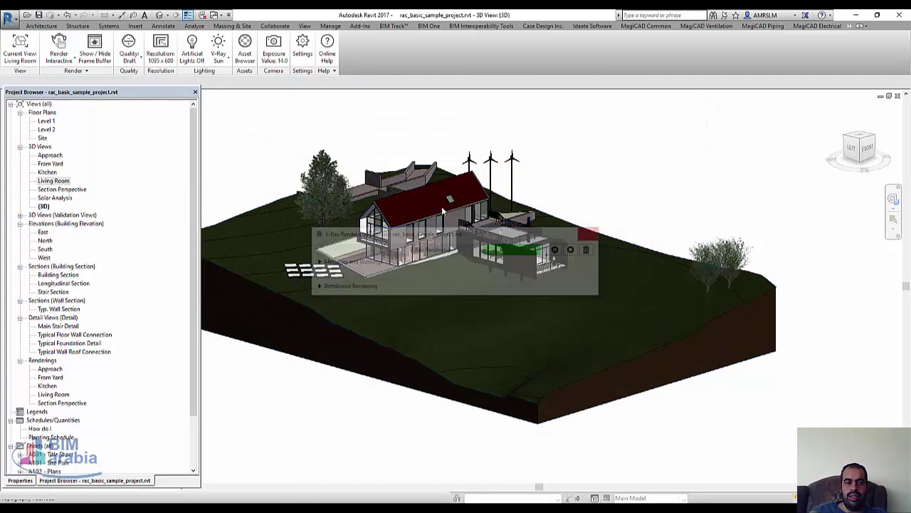
click(59, 60)
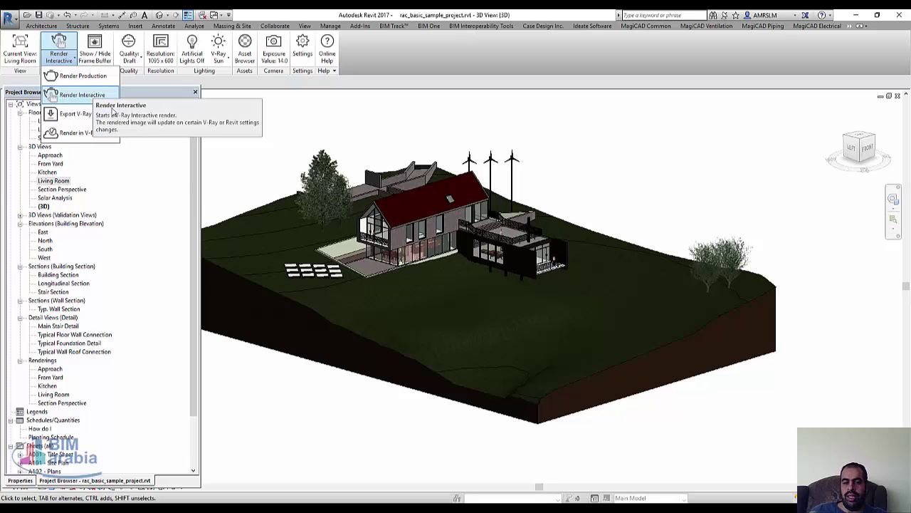
Zoom the {3D} view in on the house's glazed facade.
click(444, 260)
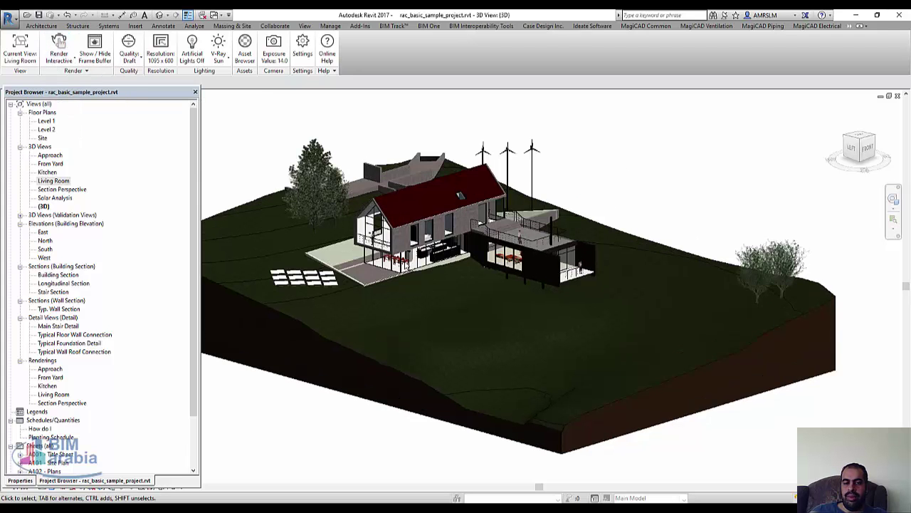
scroll(413, 263, up, 5)
scroll(407, 265, up, 5)
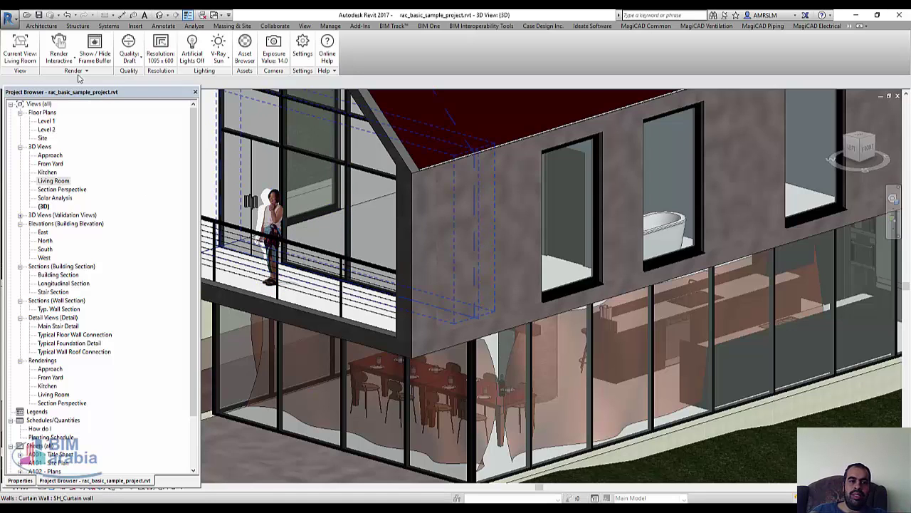
Toggle the V-Ray frame buffer to review the Living Room render, then hide it.
click(98, 44)
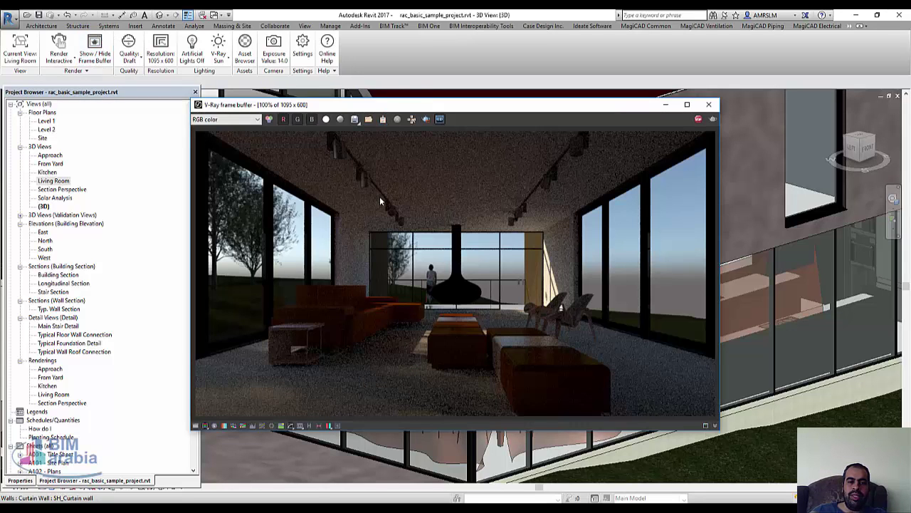
click(104, 50)
click(105, 50)
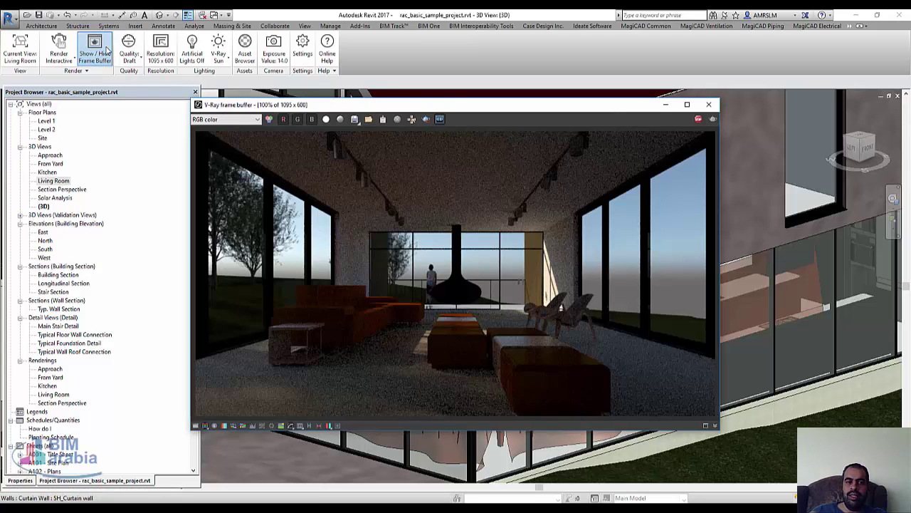
click(106, 50)
click(87, 70)
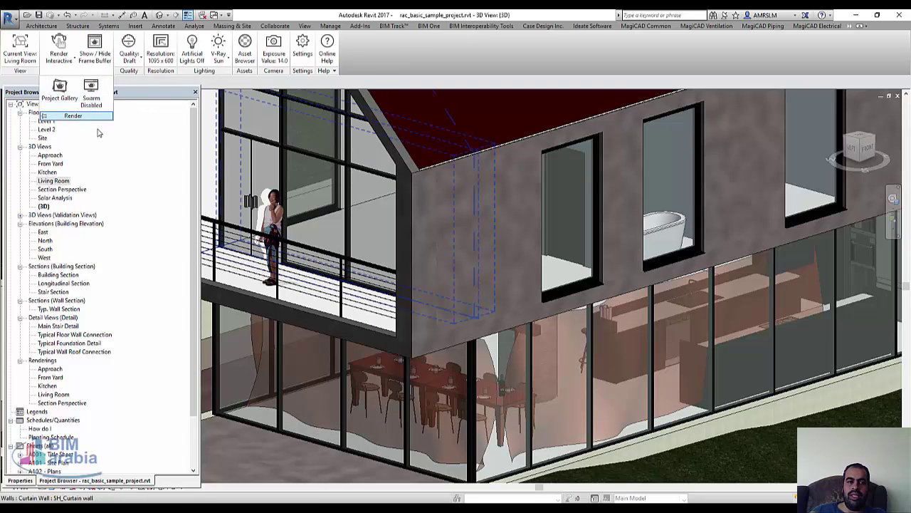
Review the V-Ray Quality levels while keeping the render quality at Draft.
click(129, 50)
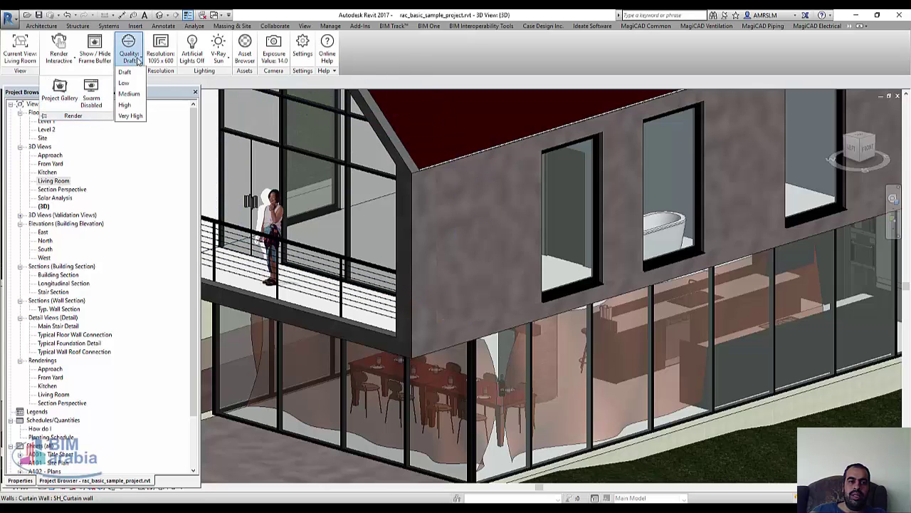
click(406, 76)
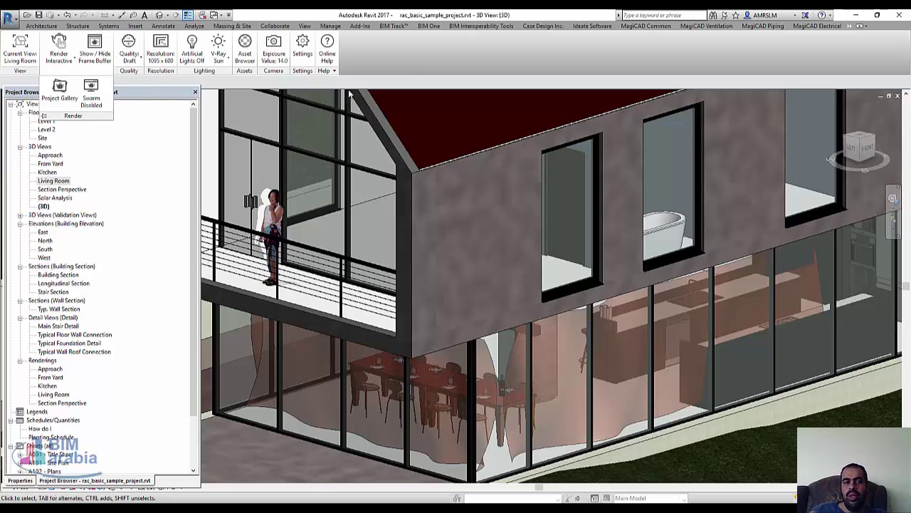
click(391, 276)
key(Escape)
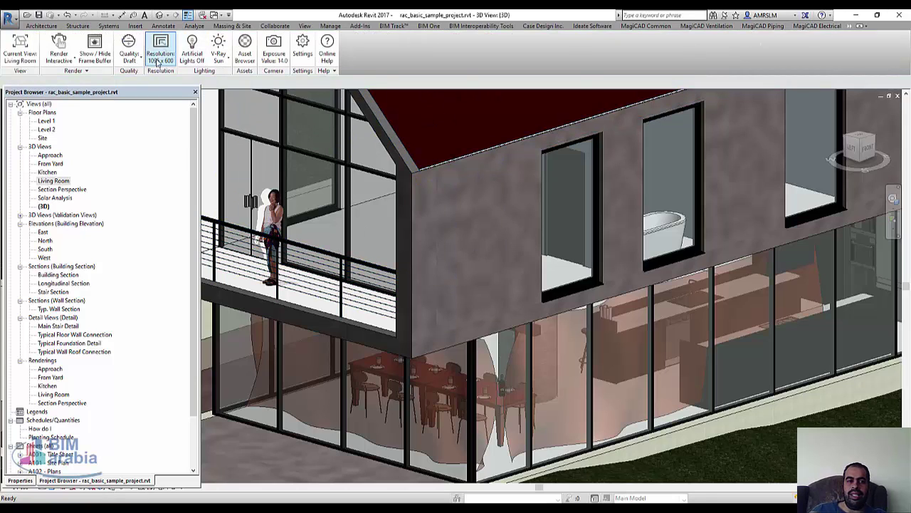
click(129, 52)
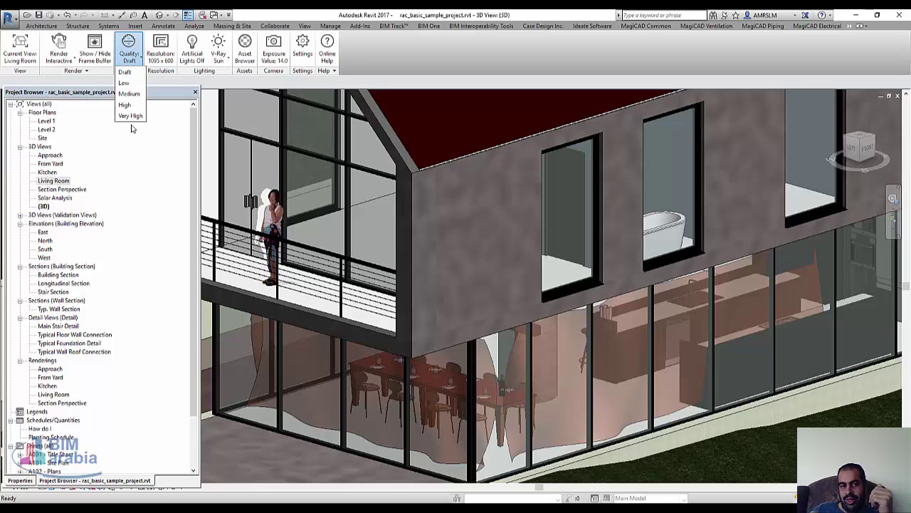
Set the V-Ray Resolution aspect ratio to 5:4 - Landscape, giving 750 x 600 output.
click(366, 49)
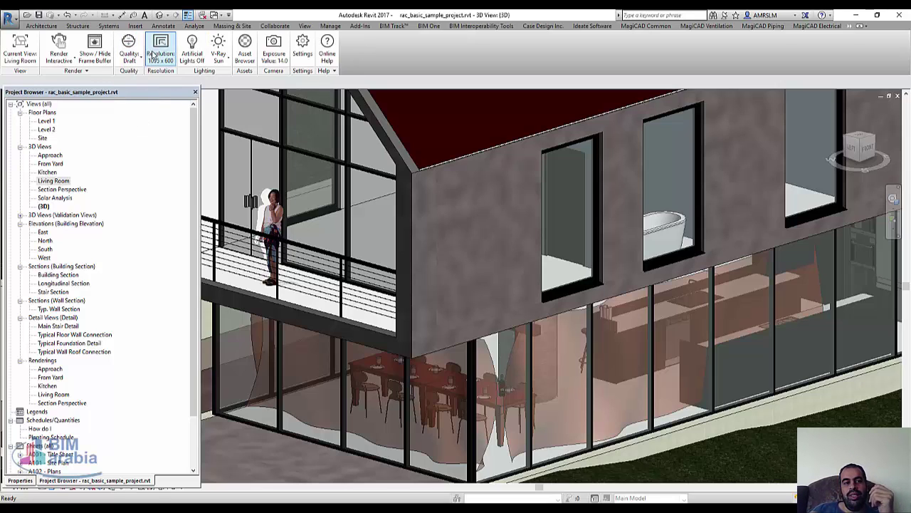
click(168, 55)
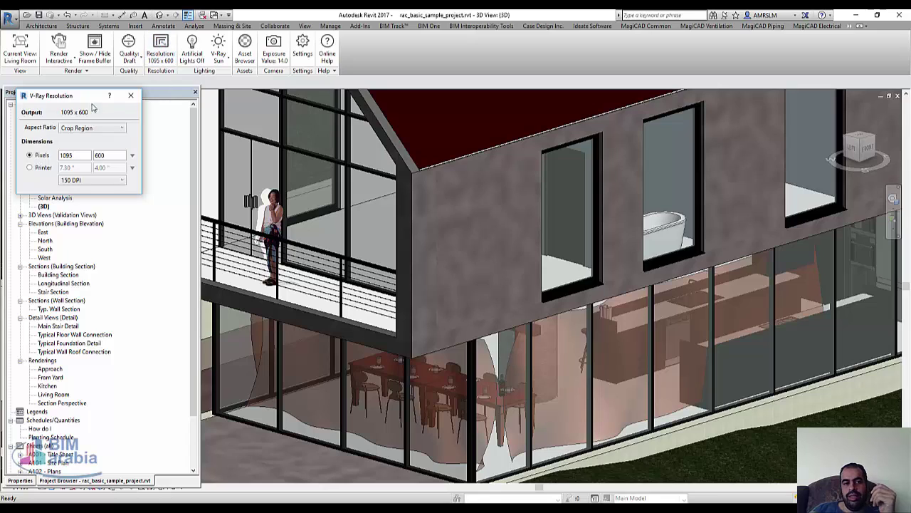
click(102, 129)
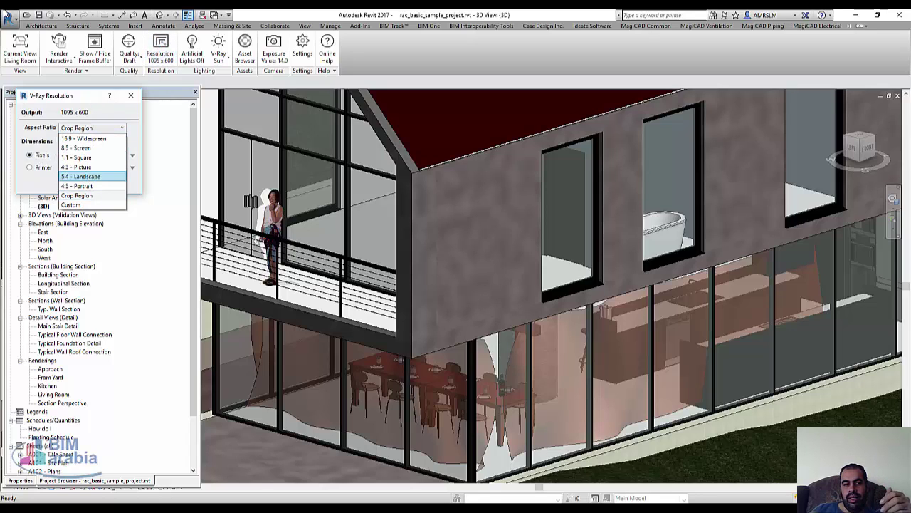
click(80, 176)
click(82, 129)
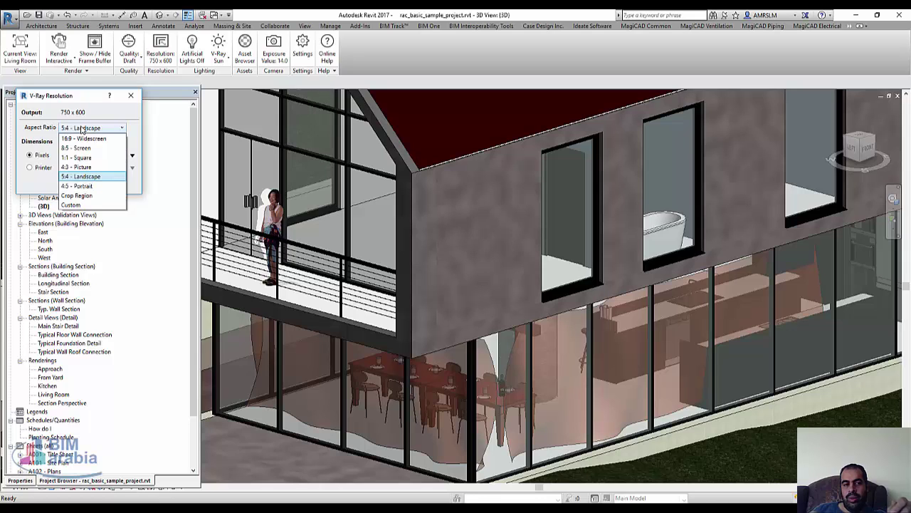
click(82, 129)
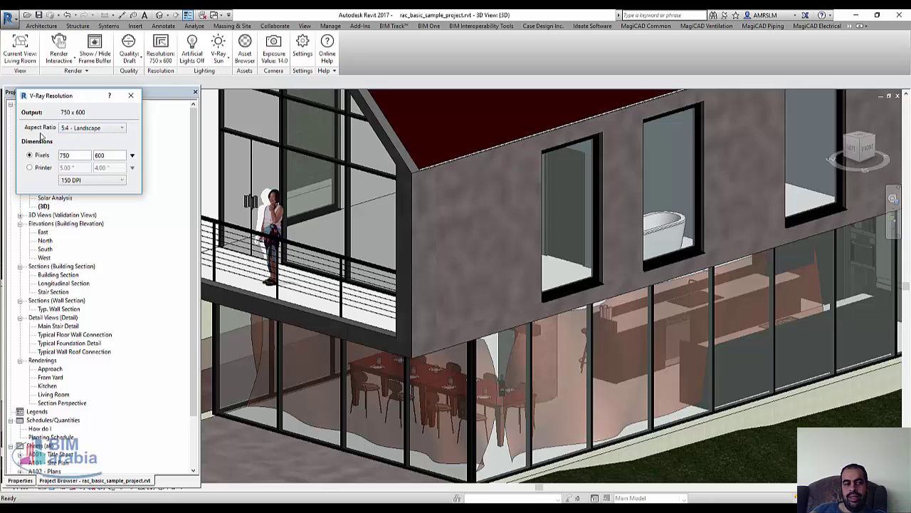
scroll(395, 229, down, 2)
scroll(395, 229, down, 3)
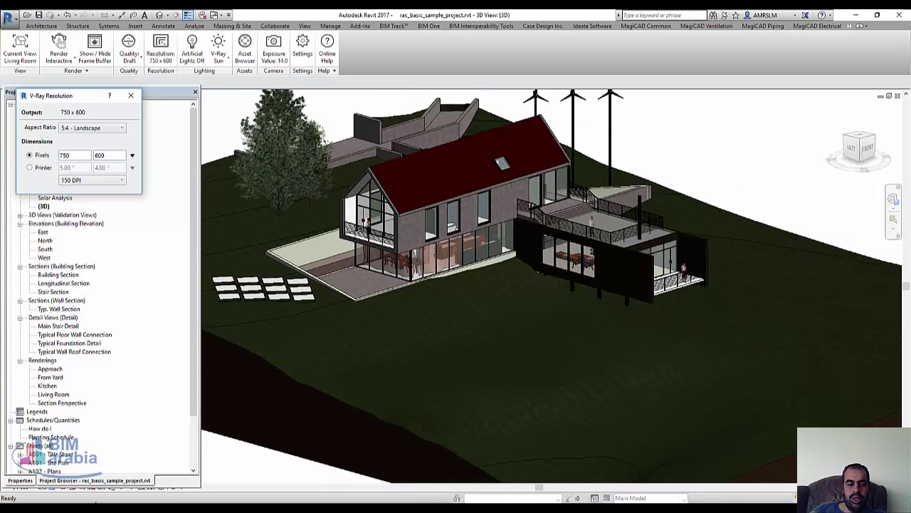
click(165, 102)
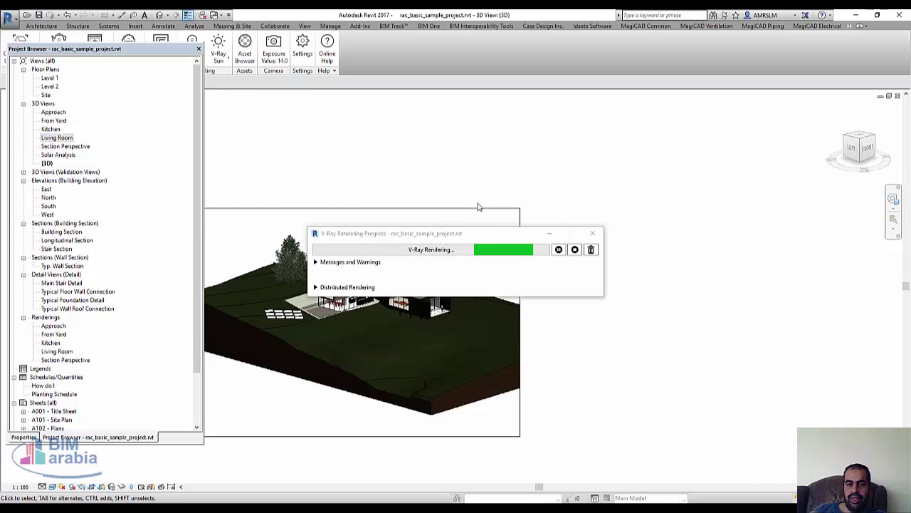
Select the {3D} view's crop boundary while the V-Ray render completes.
click(486, 159)
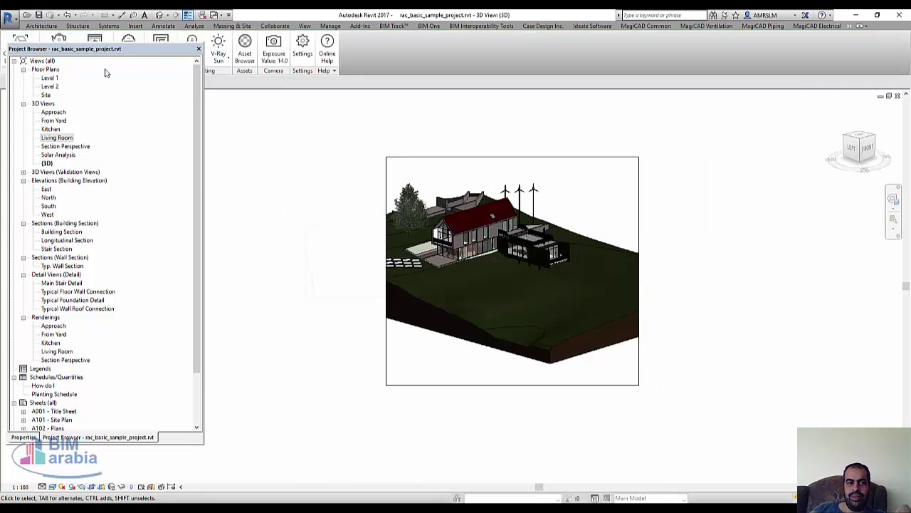
Turn V-Ray Artificial Lights on and dock the Project Browser along the left edge.
drag(126, 54, 124, 110)
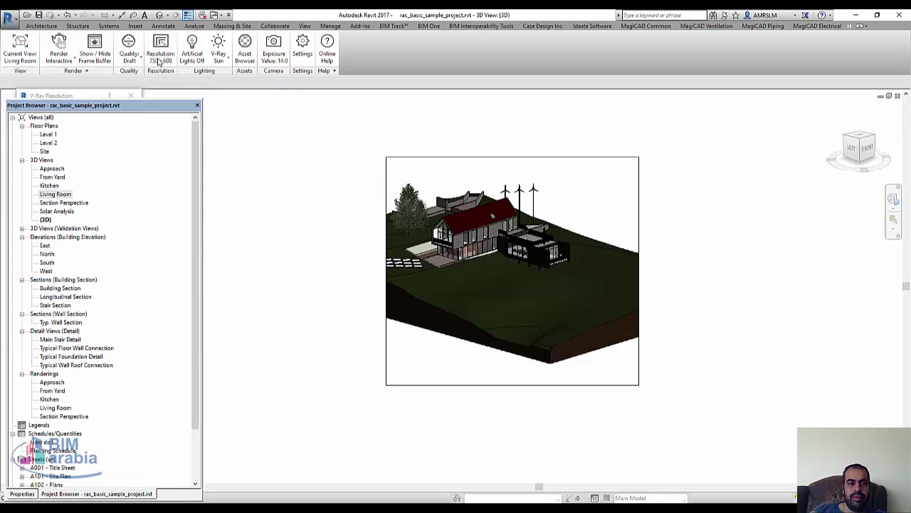
click(192, 48)
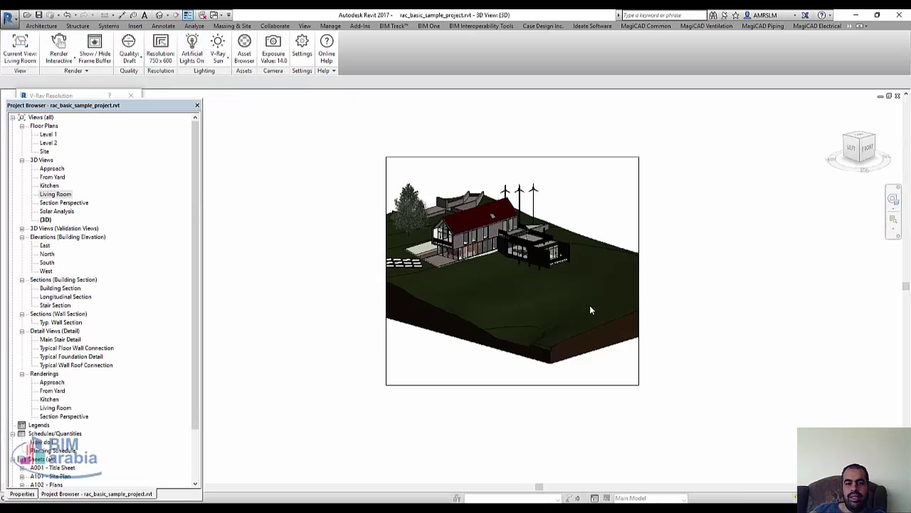
click(192, 57)
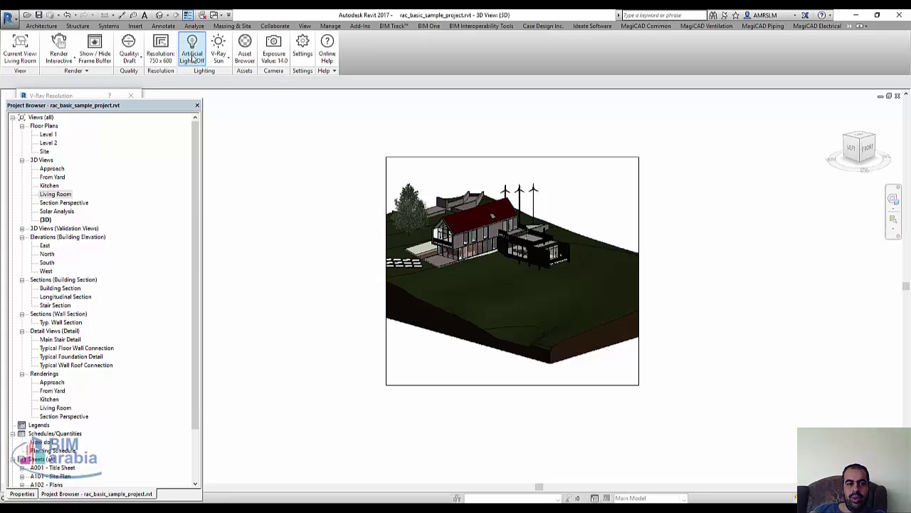
click(191, 48)
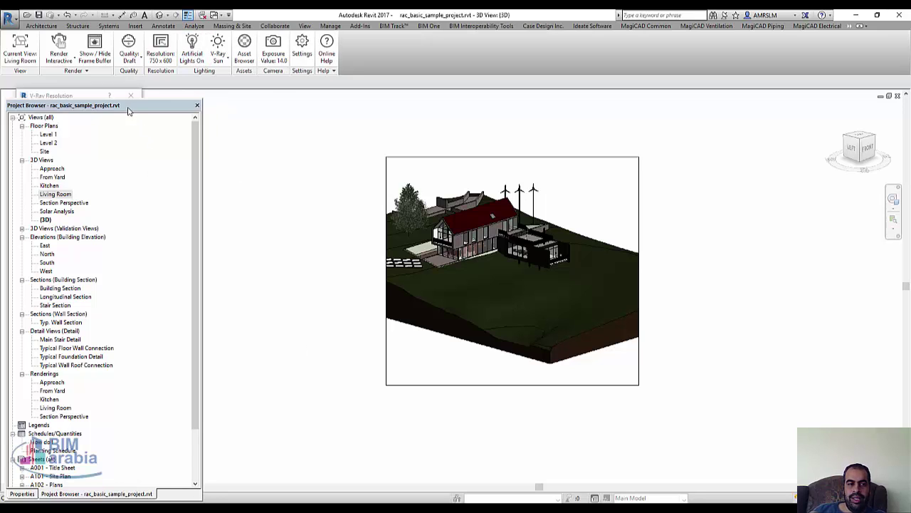
drag(128, 110, 4, 108)
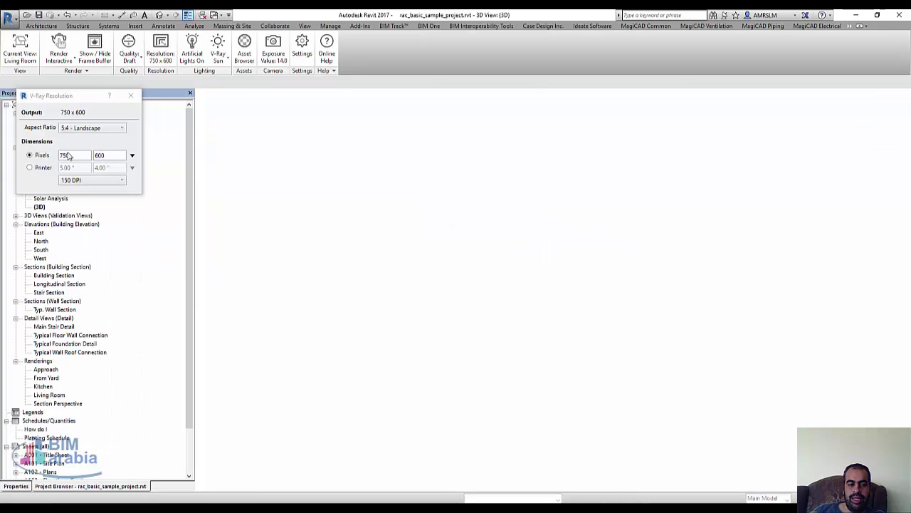
click(131, 95)
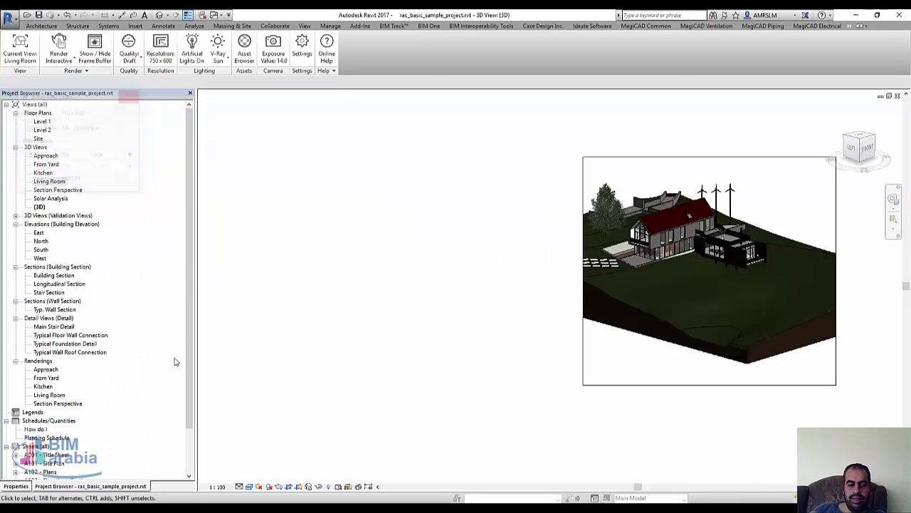
Switch Sun Settings to a Still study and change the time from 8:00 AM to 8:00 PM.
click(259, 486)
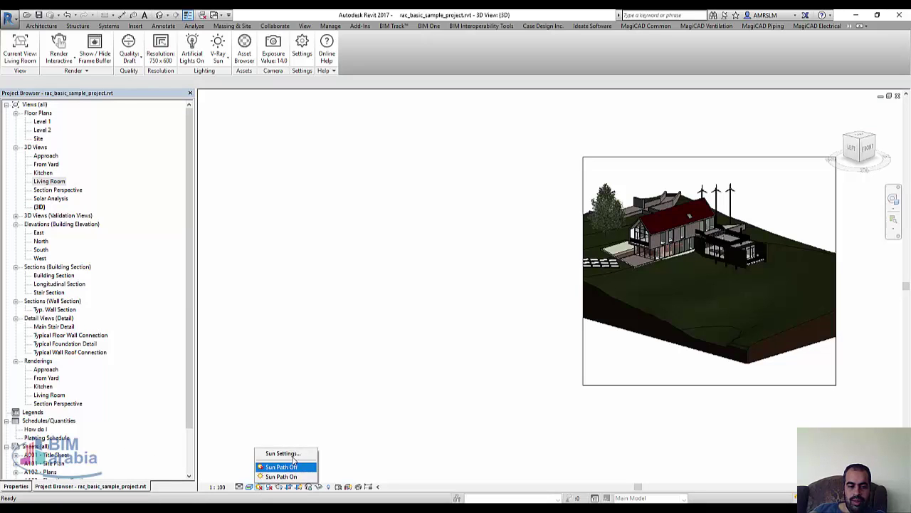
click(515, 297)
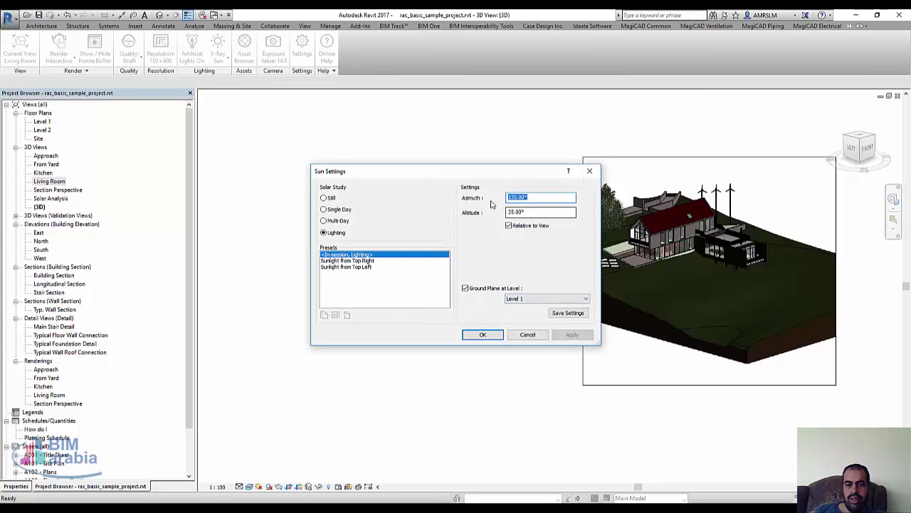
click(329, 198)
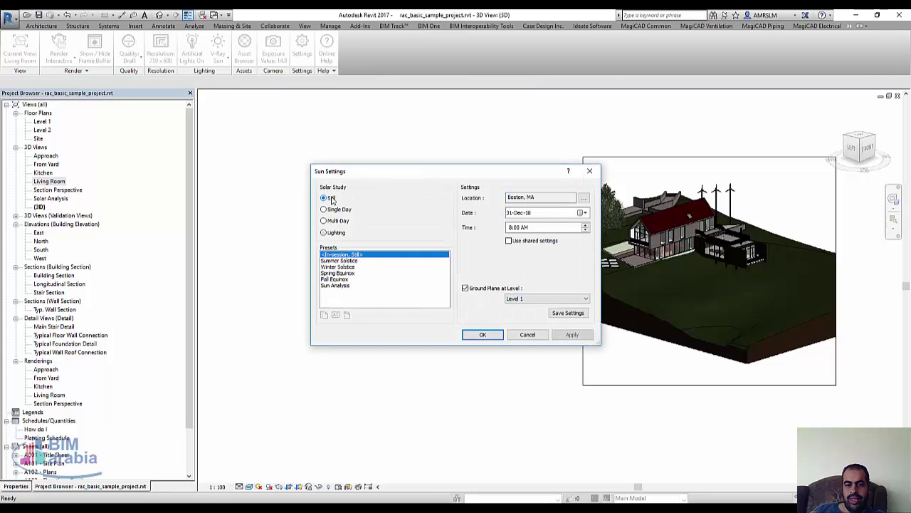
click(542, 227)
text(P)
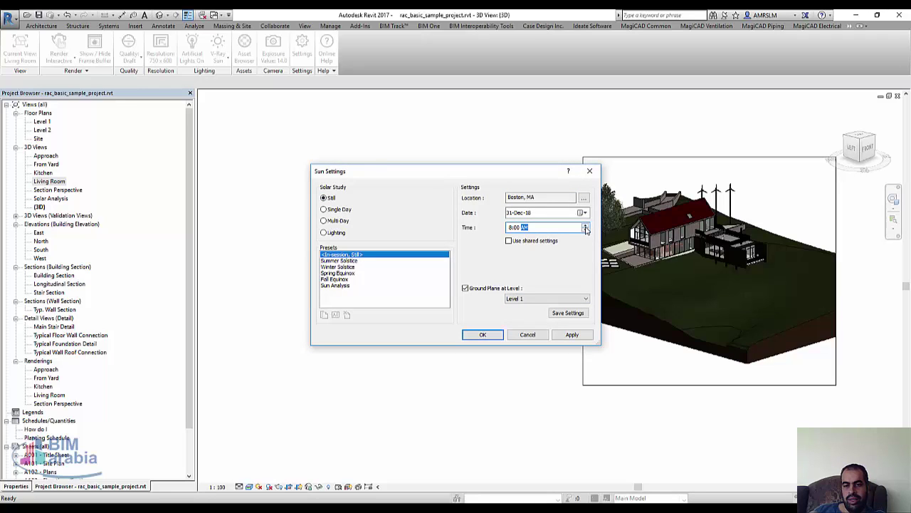
click(585, 339)
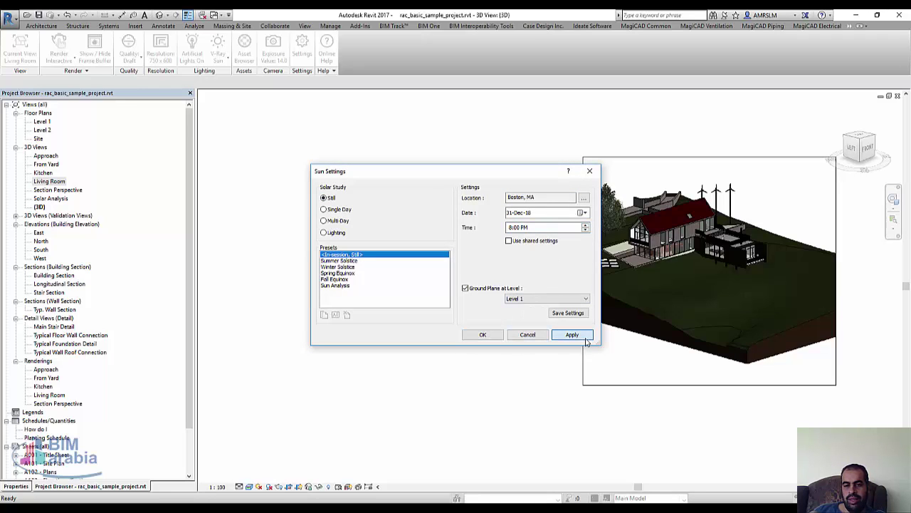
click(481, 334)
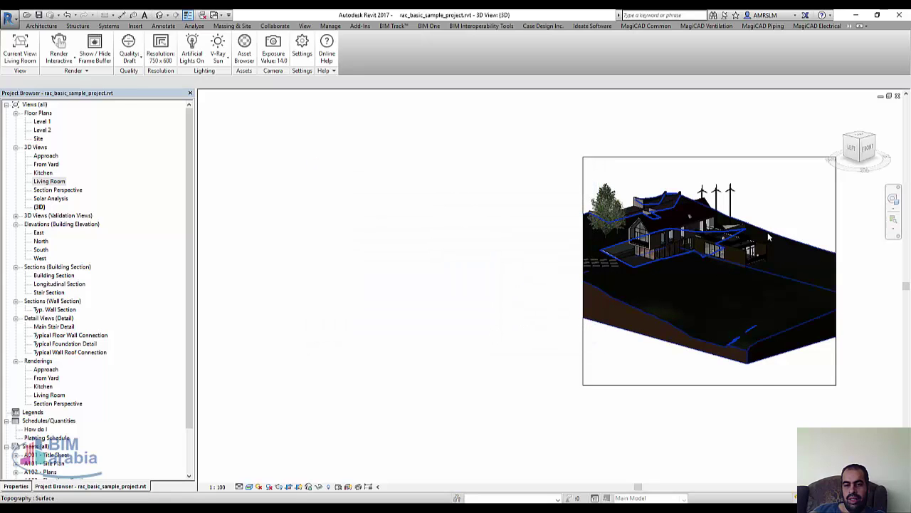
Zoom the 3D view in on the deck and glazed living area for a night close-up render.
scroll(619, 253, up, 5)
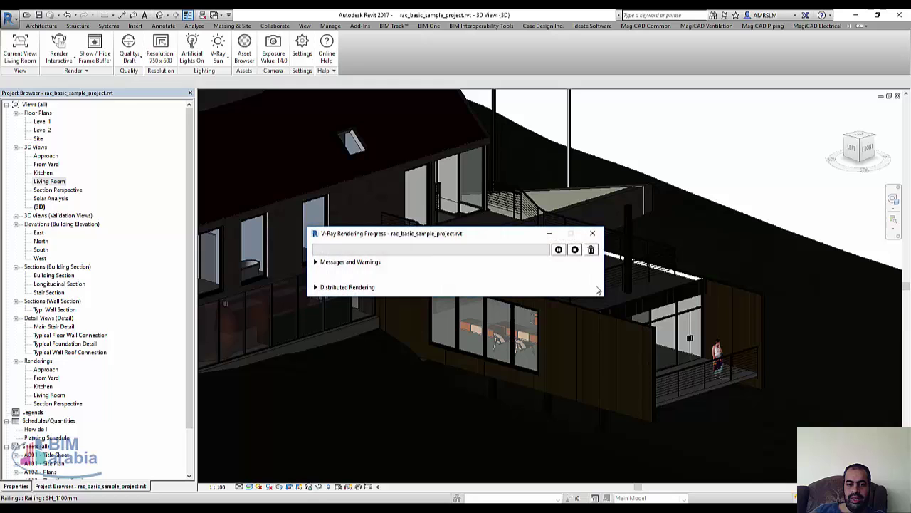
click(592, 235)
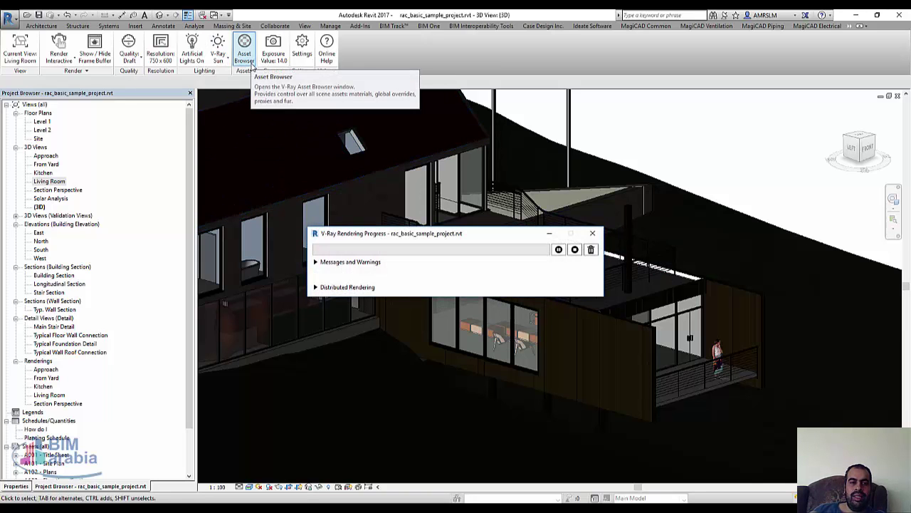
click(591, 235)
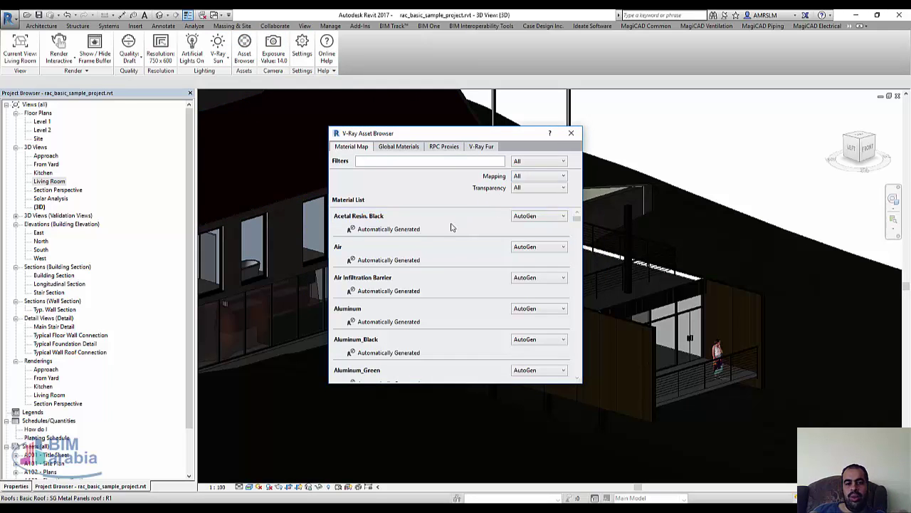
click(398, 151)
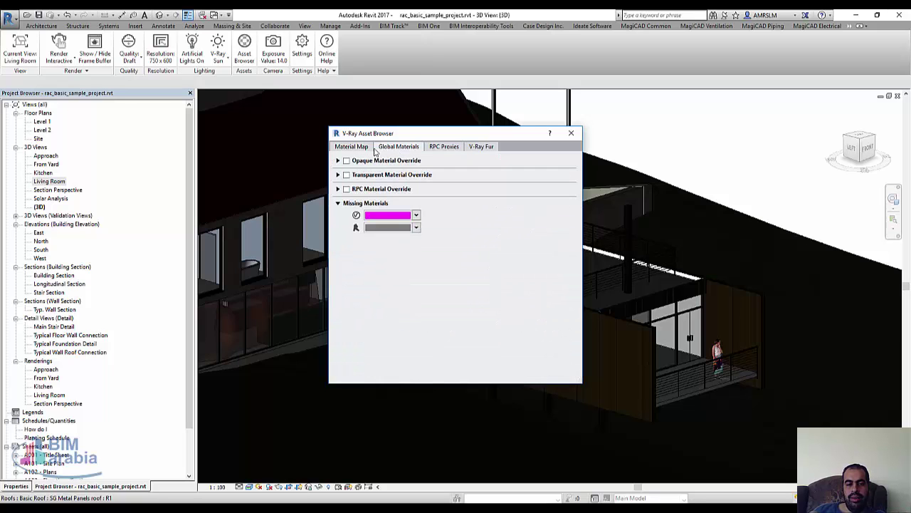
click(366, 148)
click(571, 133)
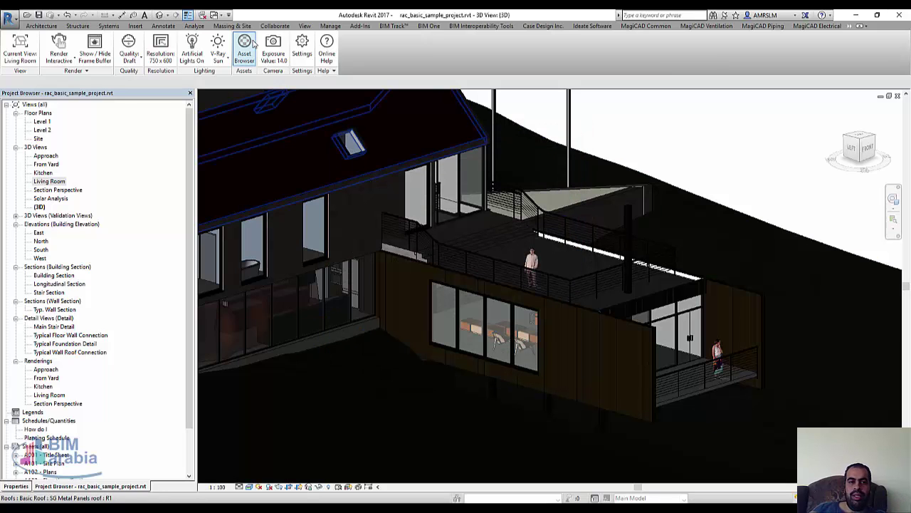
key(Escape)
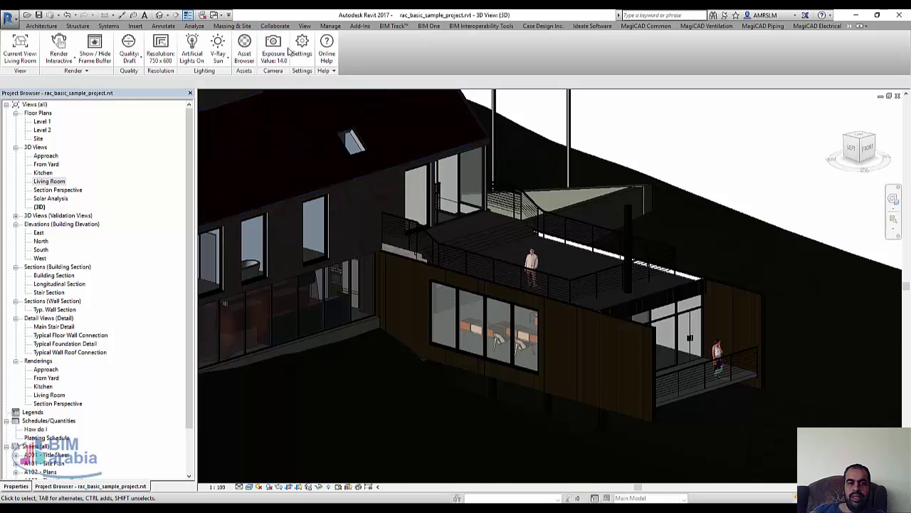
Lower the V-Ray camera white balance from 6500 to 5363.636 K.
click(283, 42)
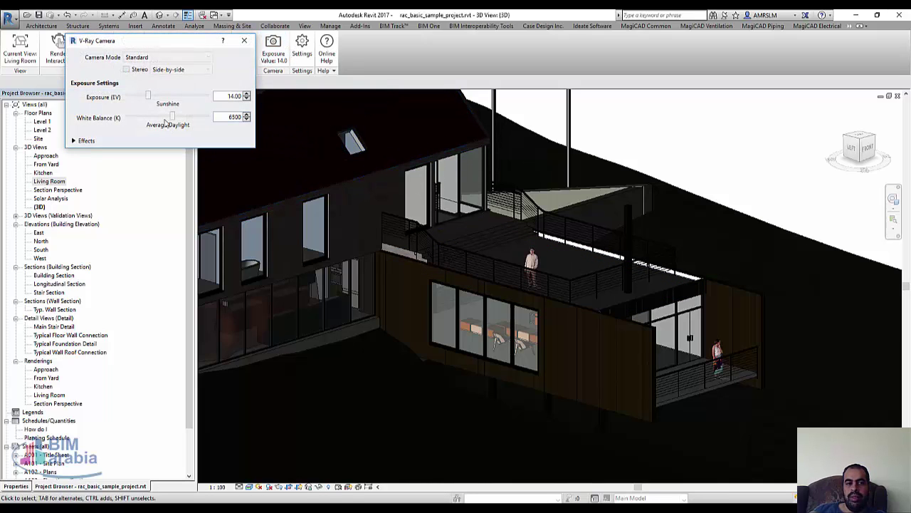
drag(165, 115, 160, 116)
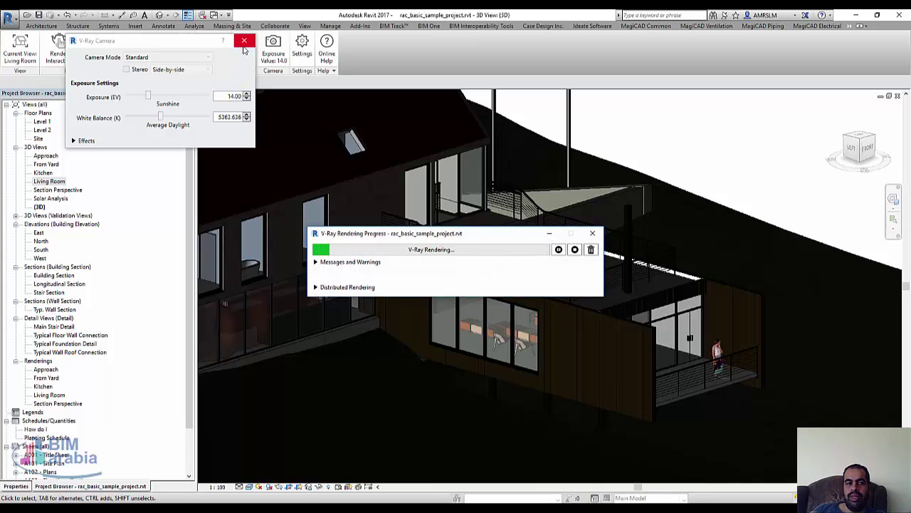
drag(239, 41, 278, 107)
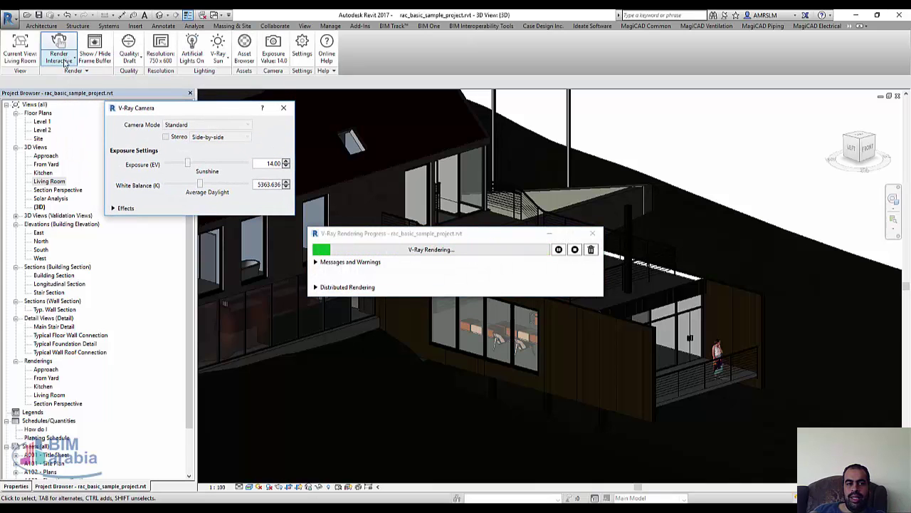
click(283, 110)
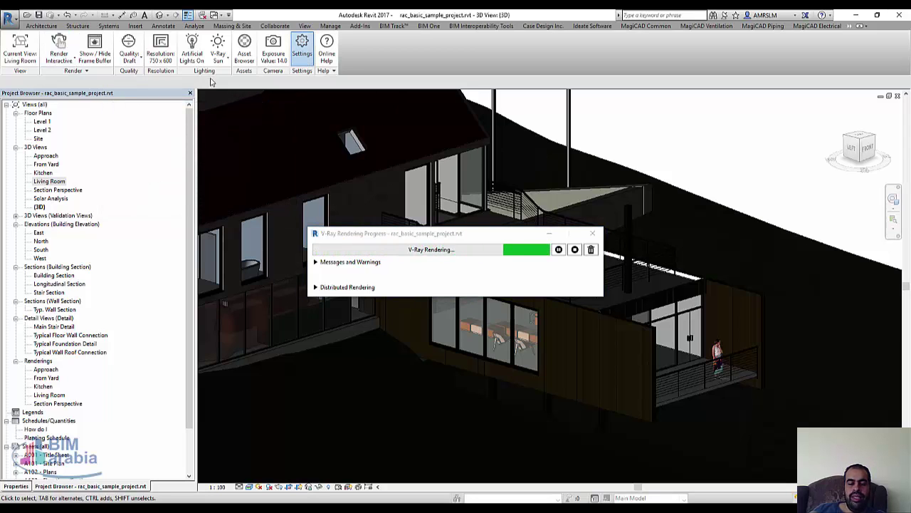
Review the V-Ray Global Illumination and Paths & Sharing settings.
click(302, 49)
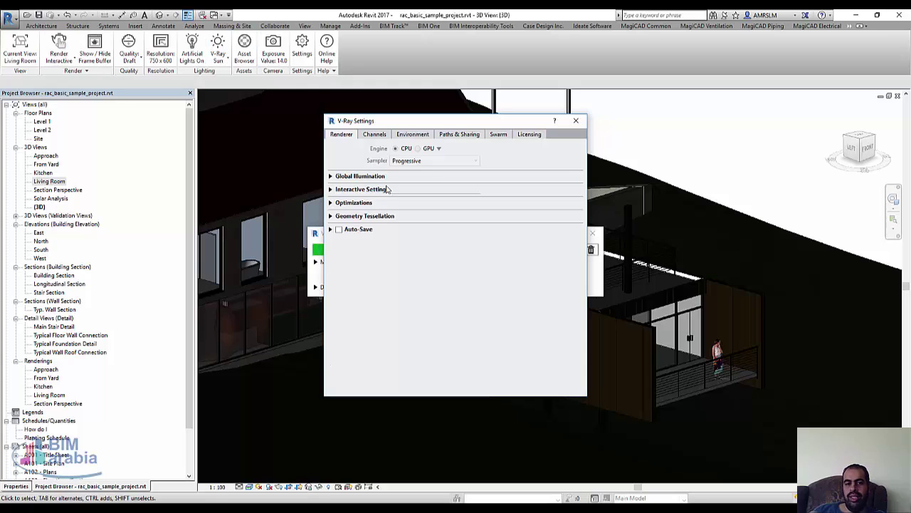
click(331, 176)
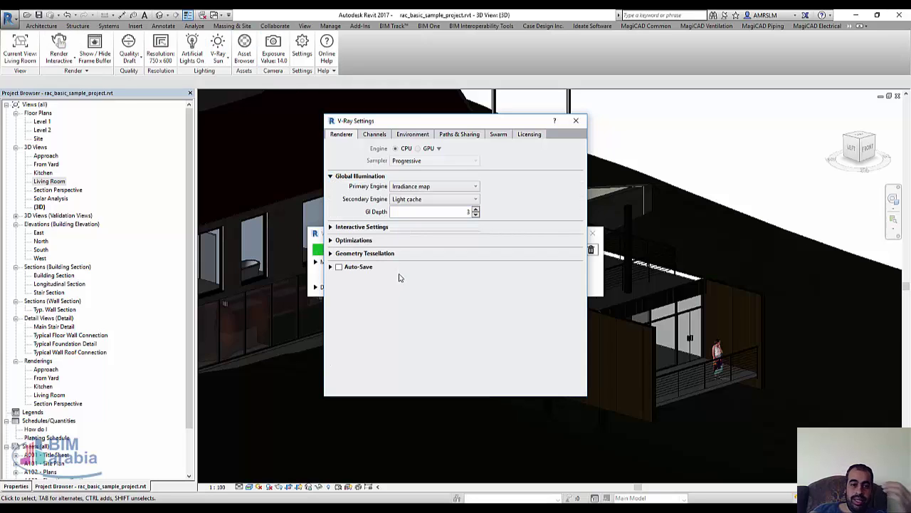
click(445, 135)
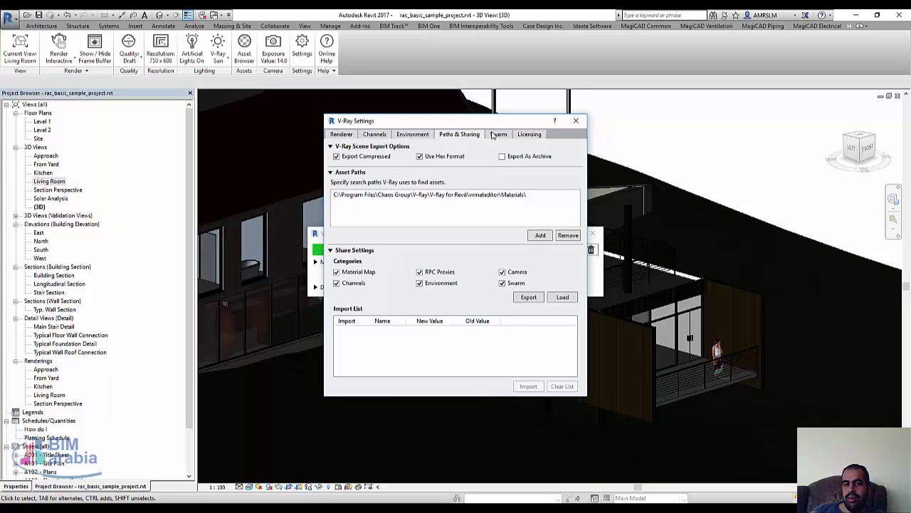
Enable Environment Fog in the V-Ray Environment settings, then bring up the online help.
click(407, 135)
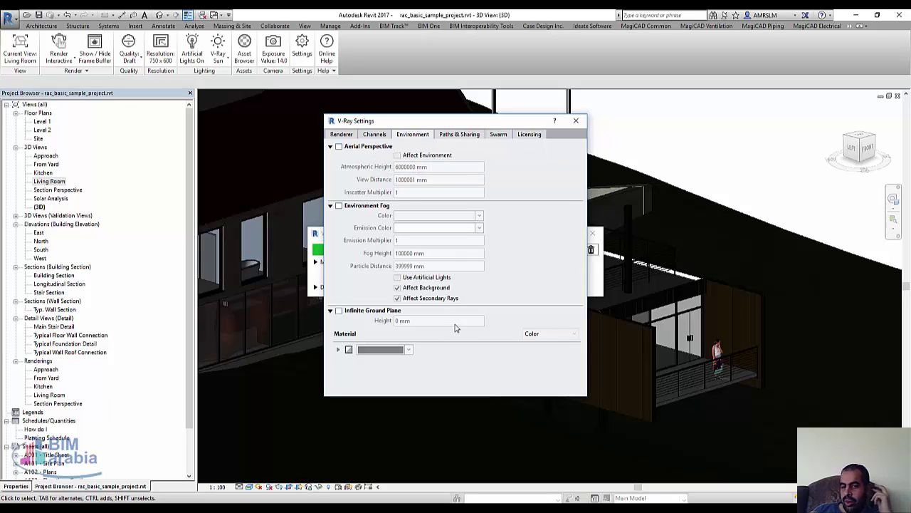
click(367, 206)
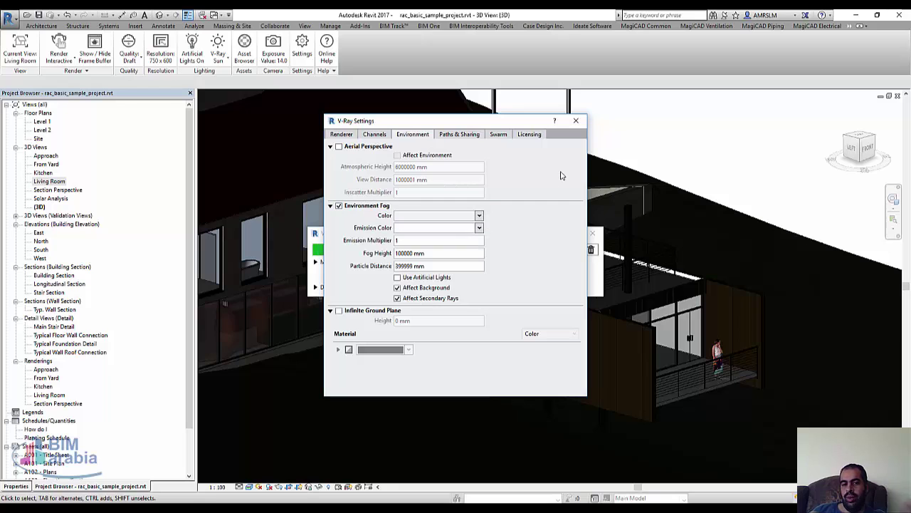
click(576, 120)
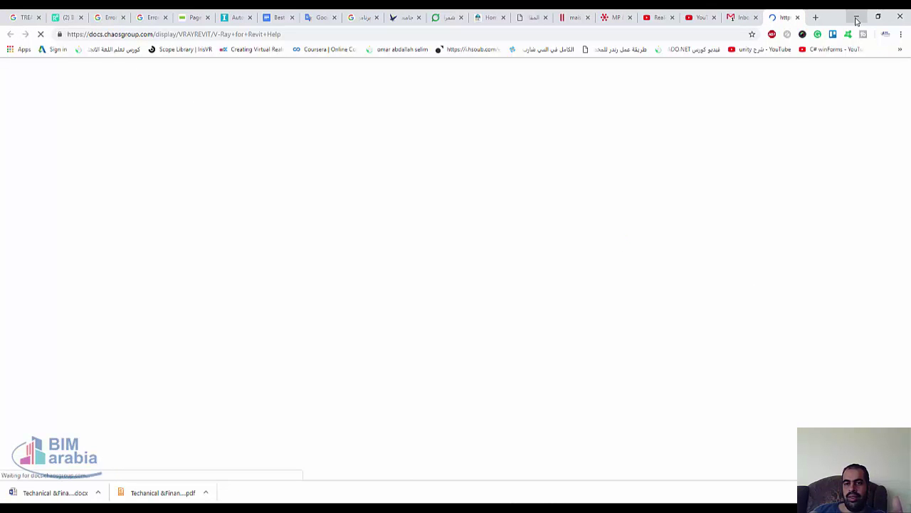
click(854, 14)
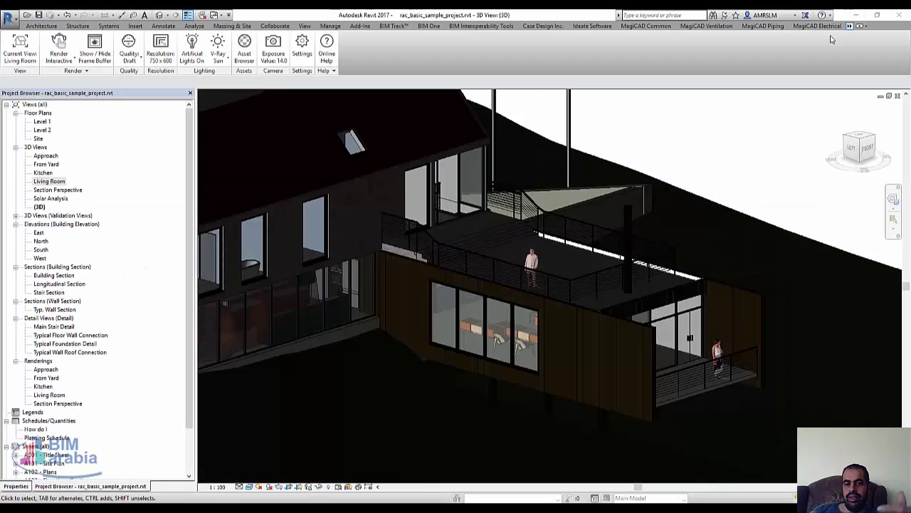